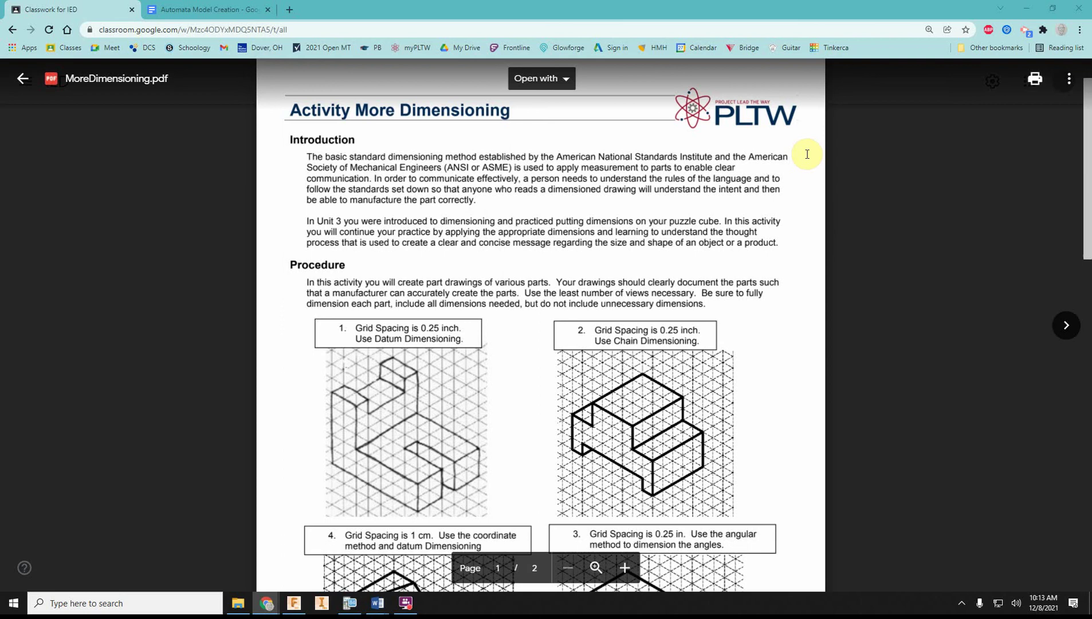
Scroll MoreDimensioning.pdf down to page 2, showing drawing 5 with its HOLE notes and the Conclusion questions.
scroll(396, 349, "down", 2)
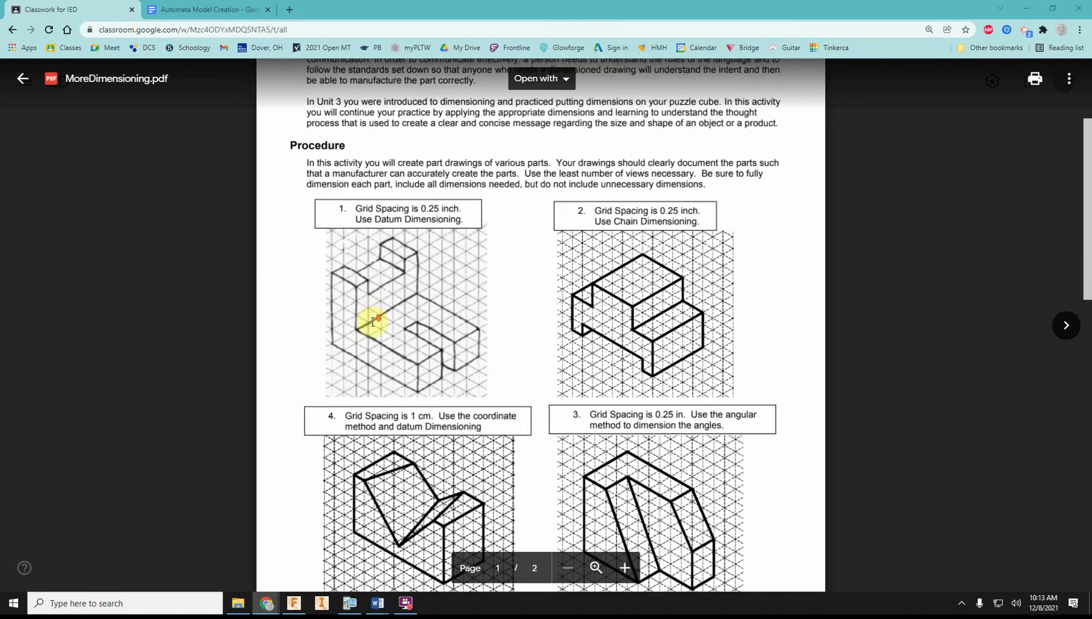
scroll(373, 322, "down", 1)
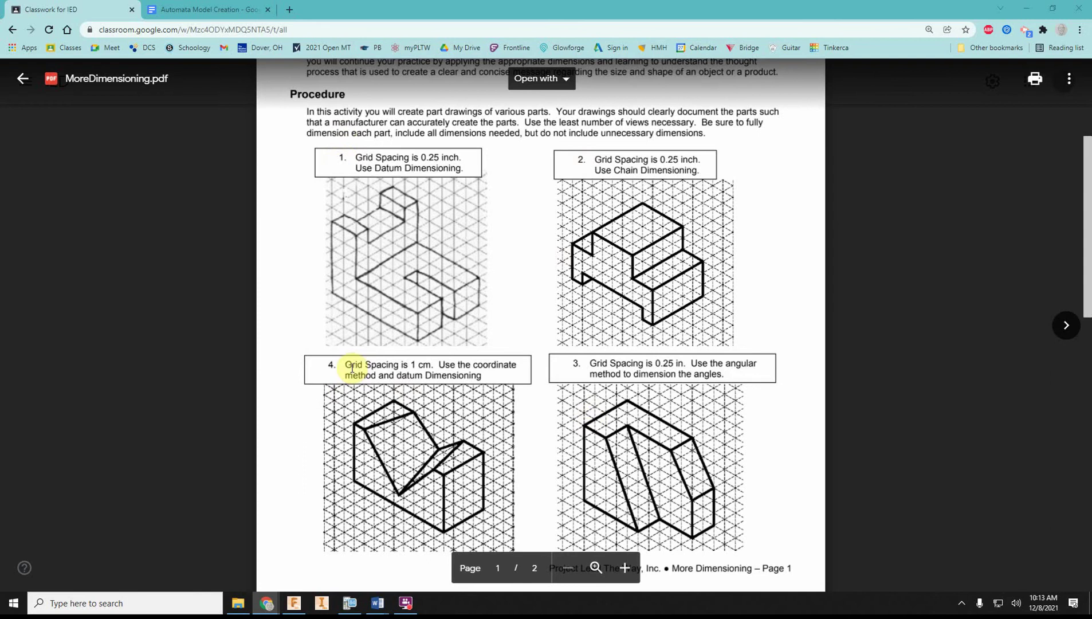
scroll(377, 393, "down", 1)
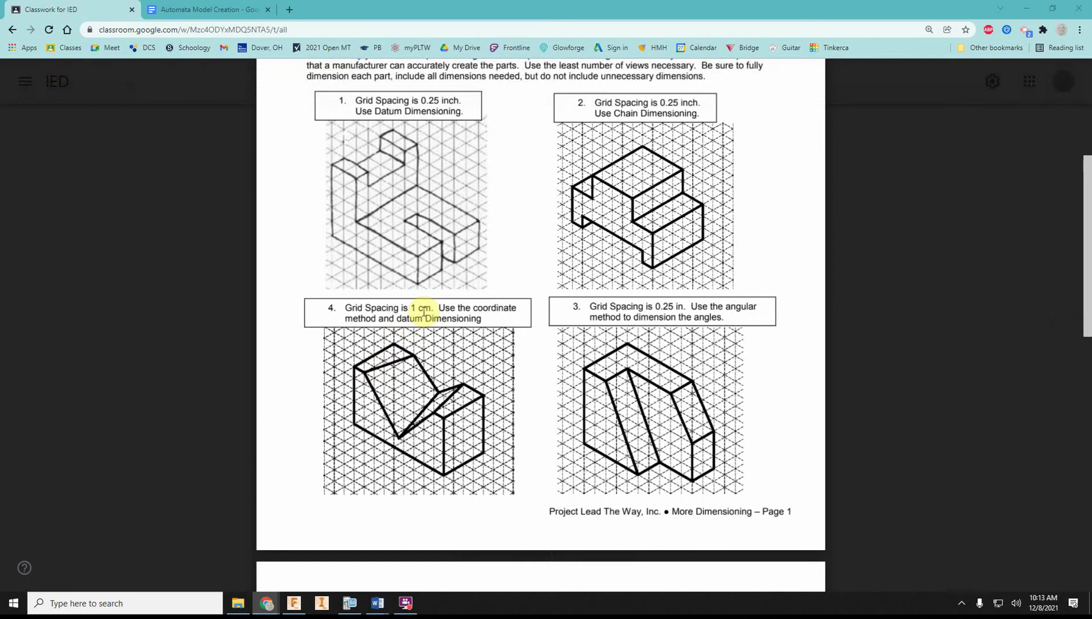
scroll(444, 321, "down", 6)
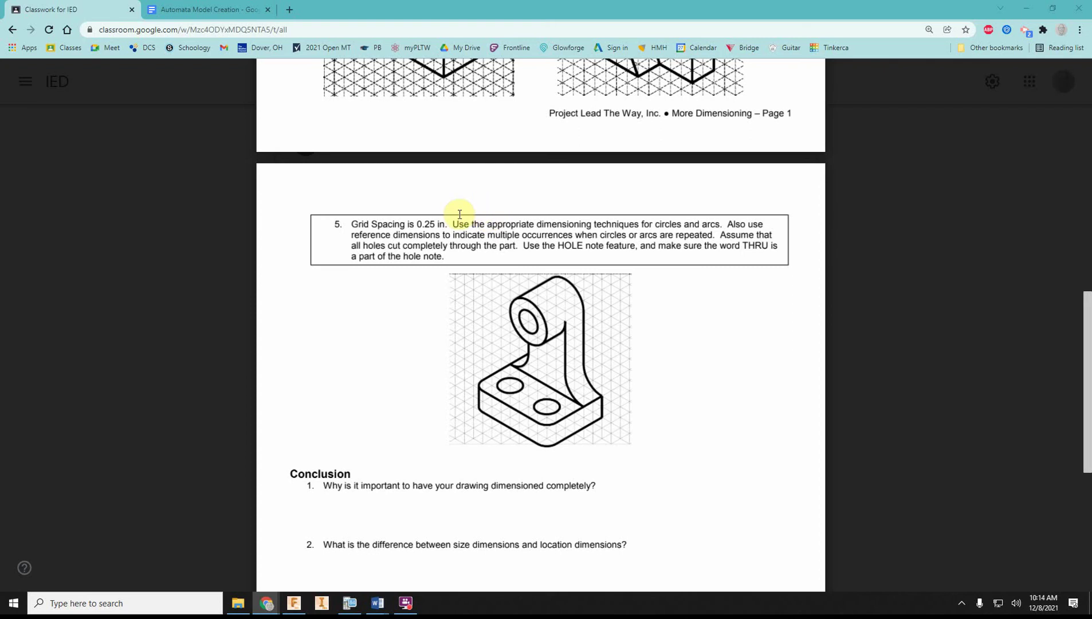
Scroll back up to page 1, showing drawings 1–4 on datum, chain, coordinate and angular dimensioning.
scroll(504, 360, "up", 7)
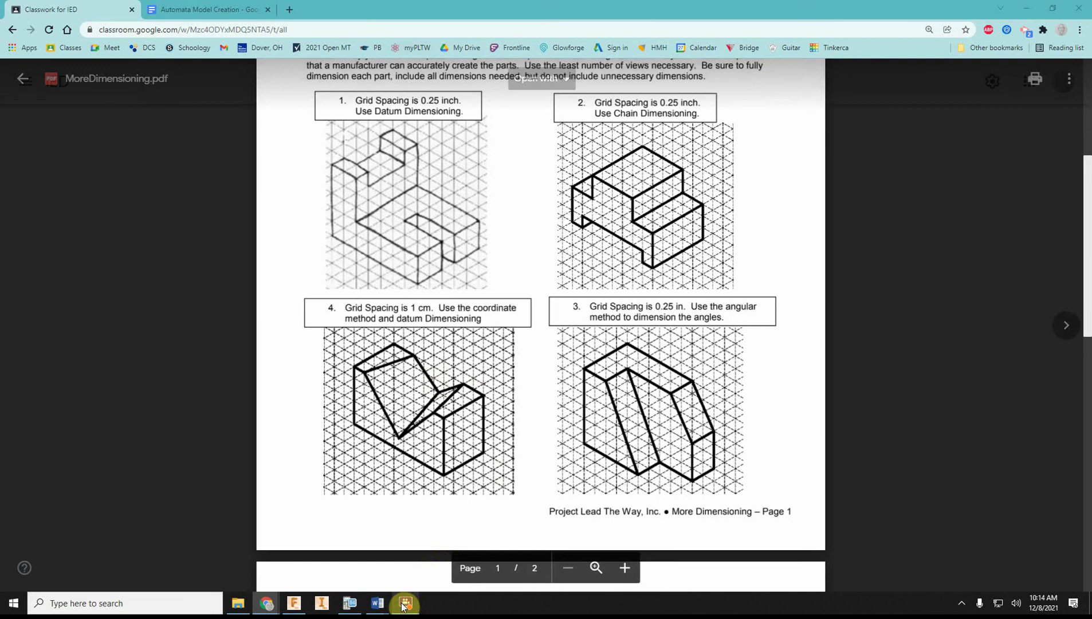
In Fusion 360, replay Widget 1's timeline from Sketch1 through the L-shaped cut and base notch.
left_click(298, 606)
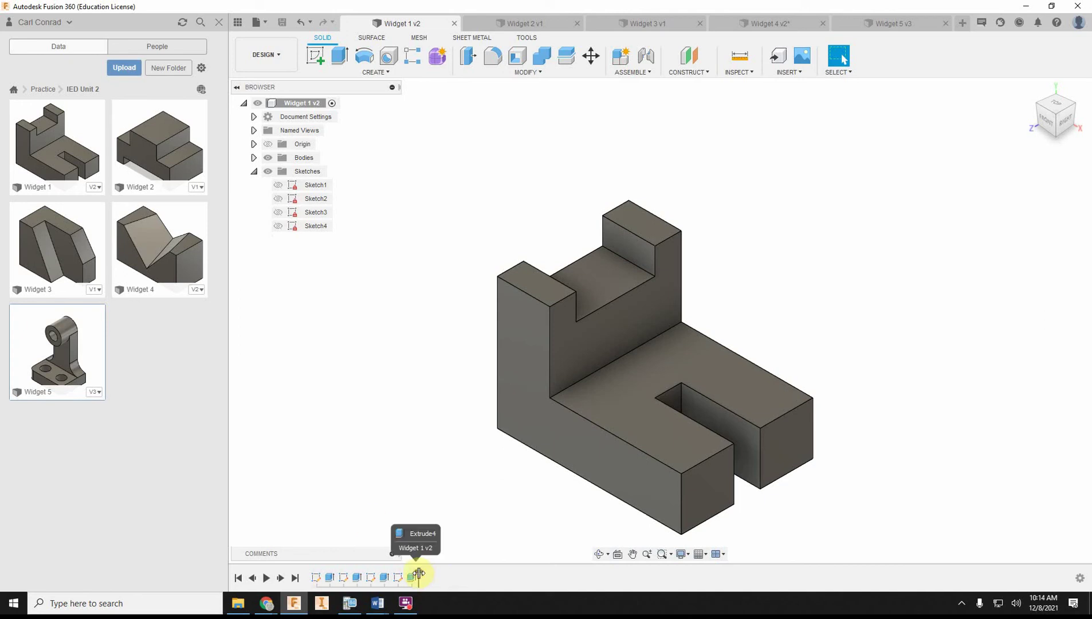
mouse_move(419, 573)
left_mouse_down()
mouse_move(317, 575)
mouse_move(340, 570)
left_mouse_up()
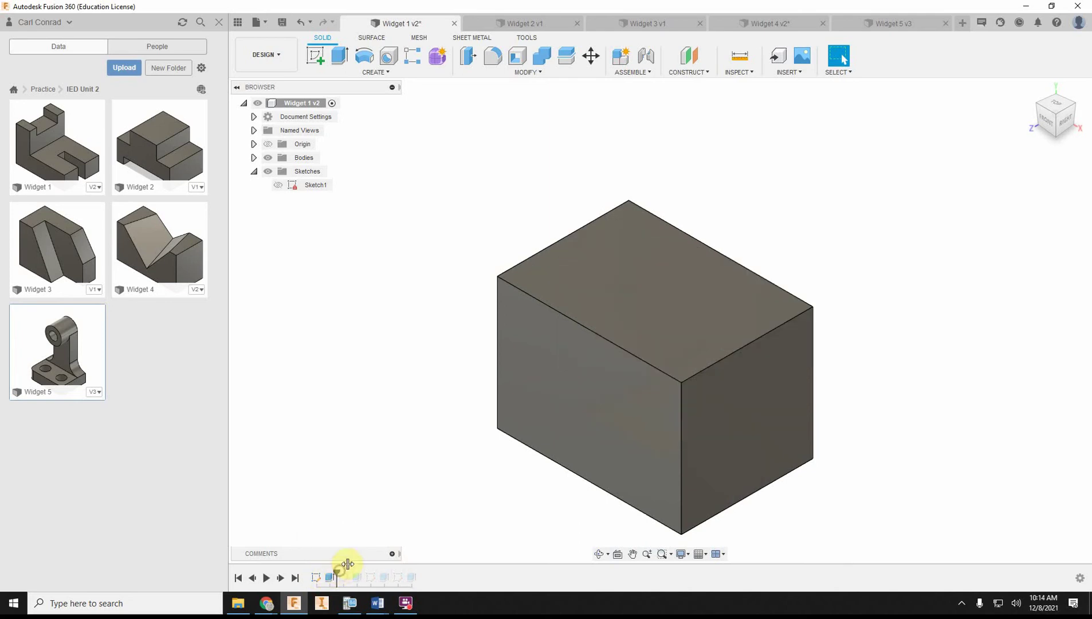
left_click(317, 579)
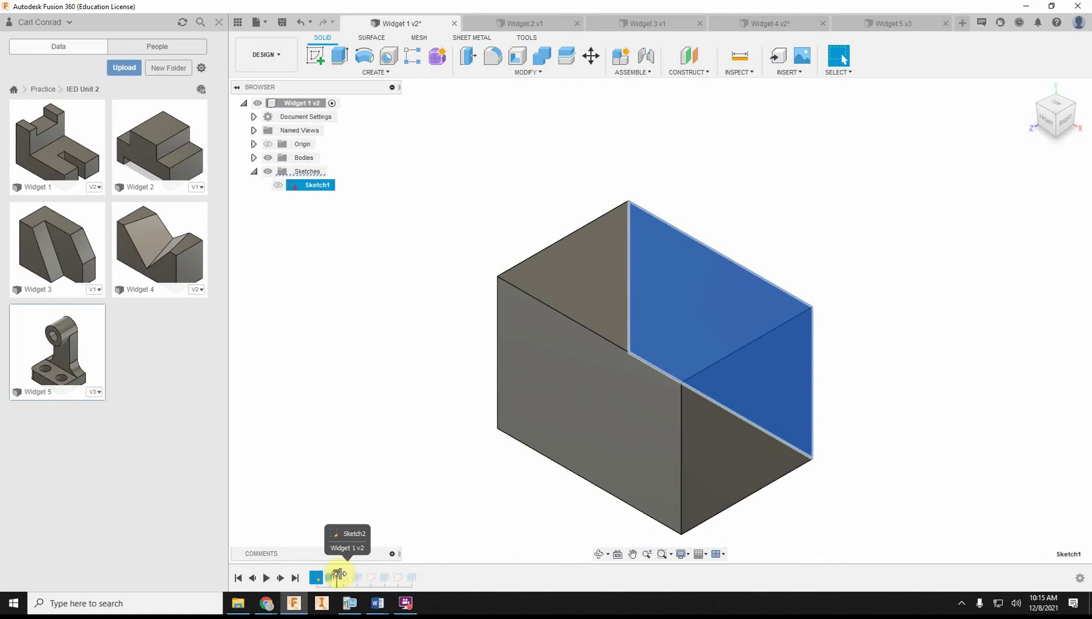
left_click_drag(354, 574, 391, 572)
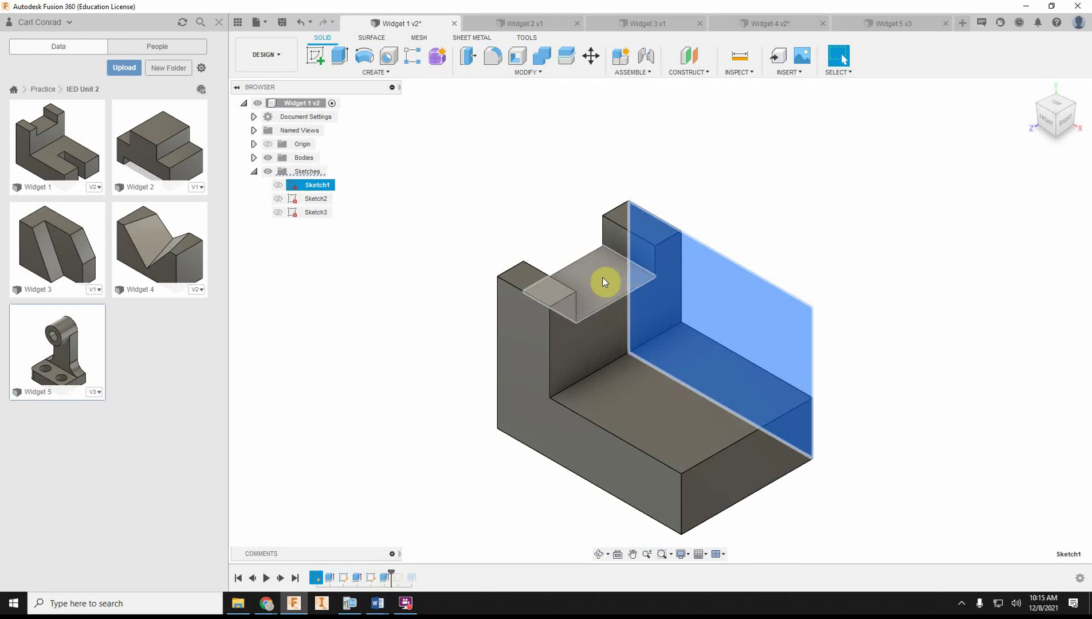
left_click_drag(393, 572, 418, 572)
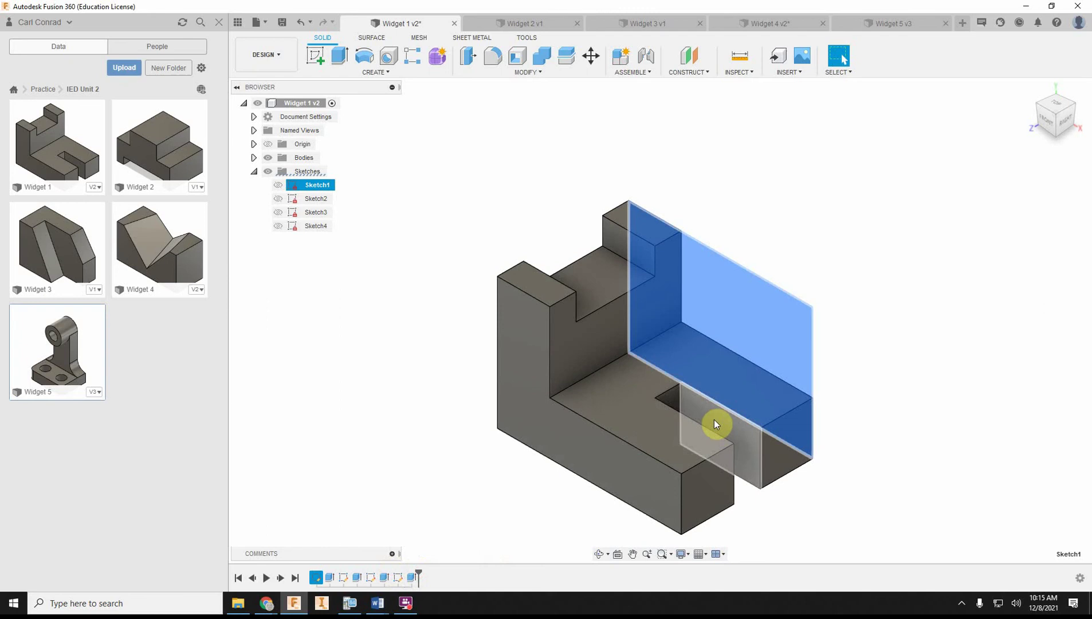
left_click(1002, 441)
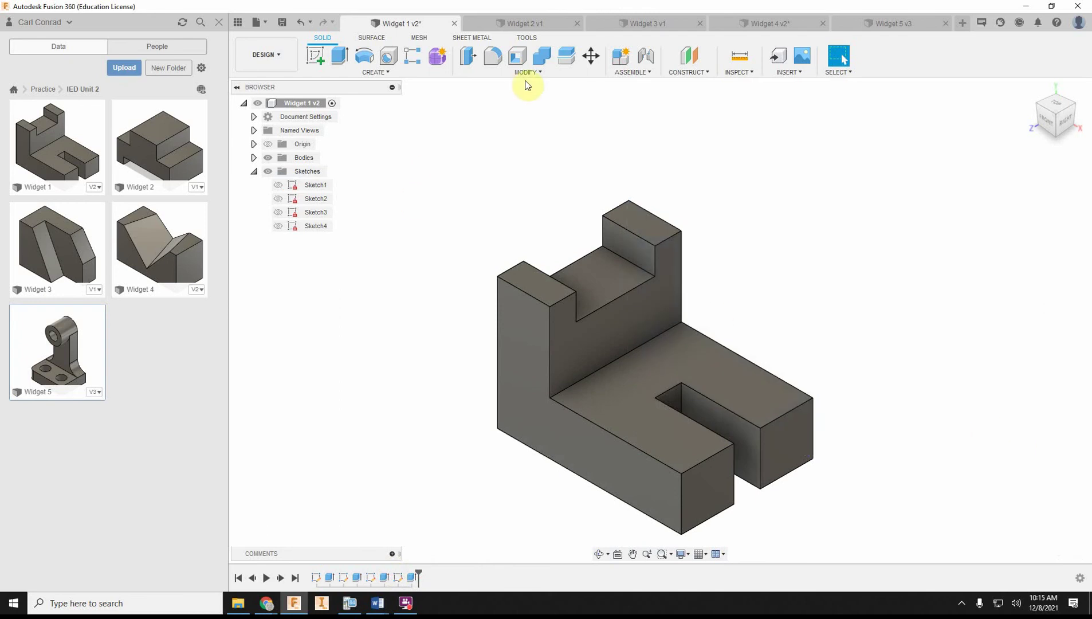
On Widget 2, roll the timeline back to a plain block, then forward to the stepped cut.
left_click(530, 24)
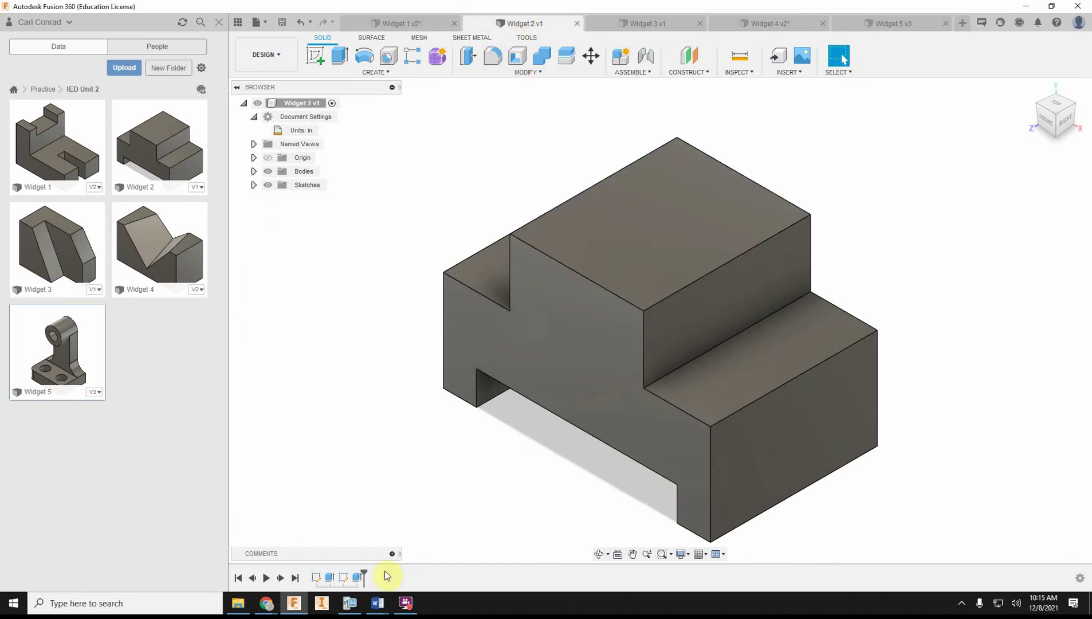
left_click_drag(338, 573, 333, 575)
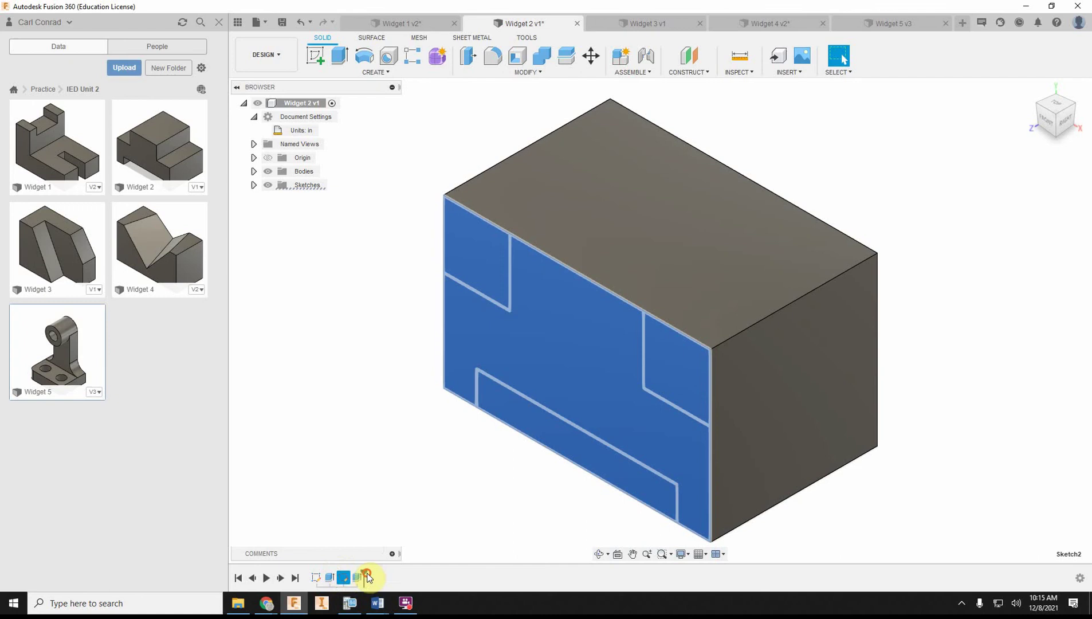
left_click_drag(357, 573, 364, 575)
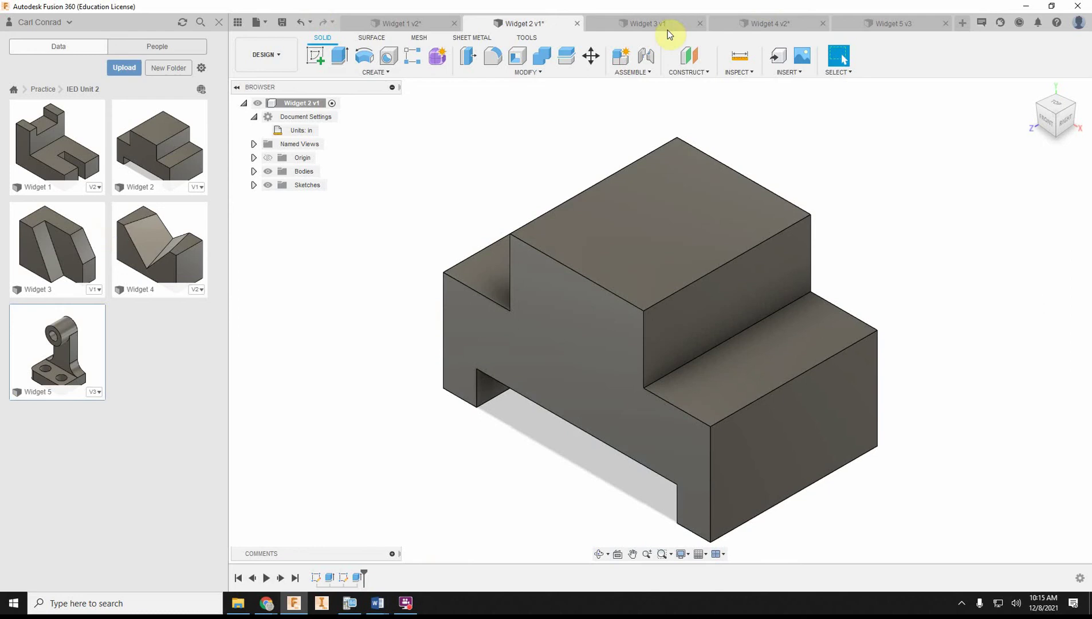
On Widget 3, roll the timeline back to an earlier stage, then forward to the finished angled-cut solid.
left_click(650, 23)
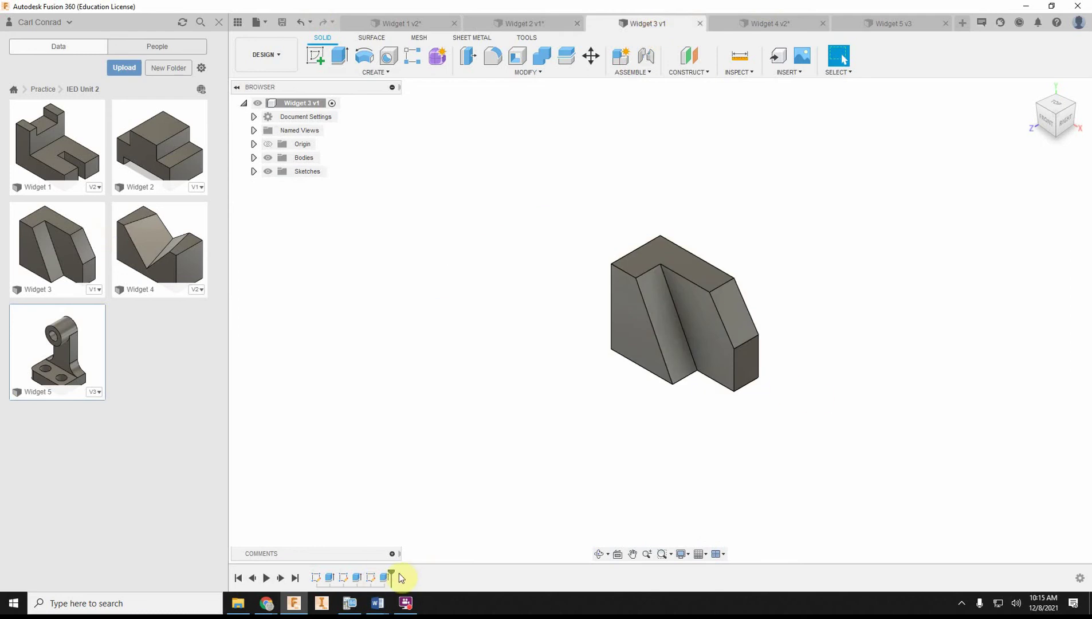
mouse_move(391, 573)
left_mouse_down()
mouse_move(329, 575)
mouse_move(361, 576)
left_mouse_up()
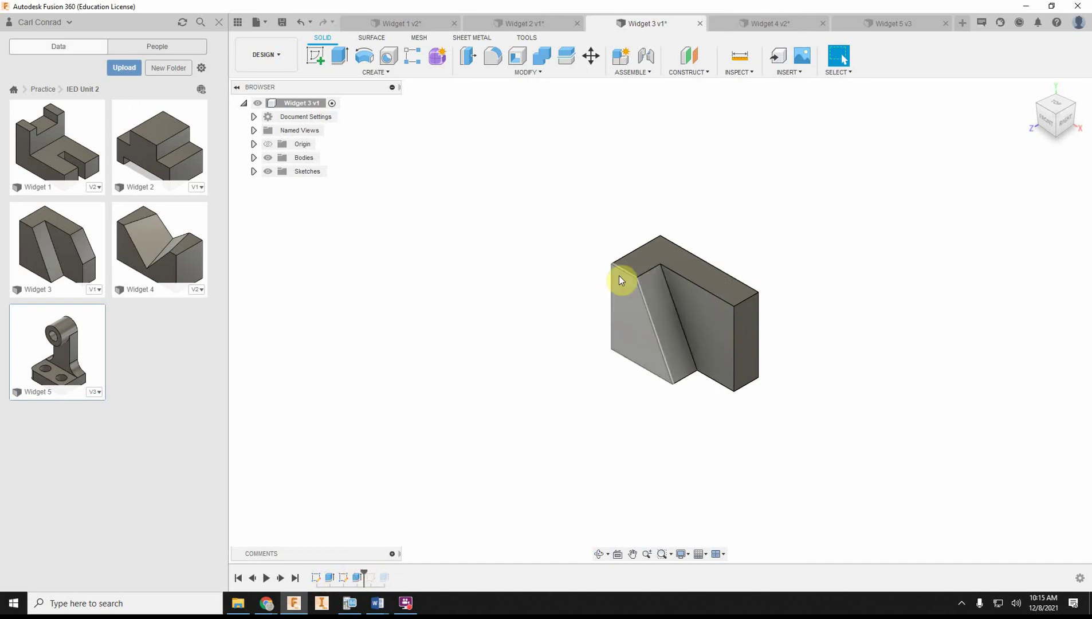
left_click_drag(364, 573, 392, 573)
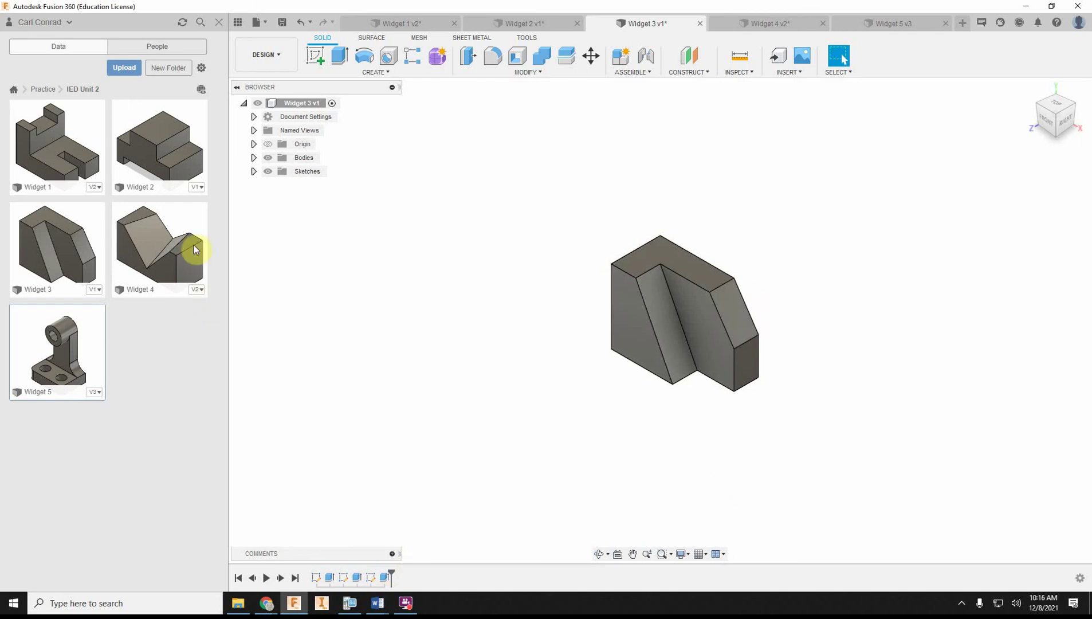
left_click(165, 252)
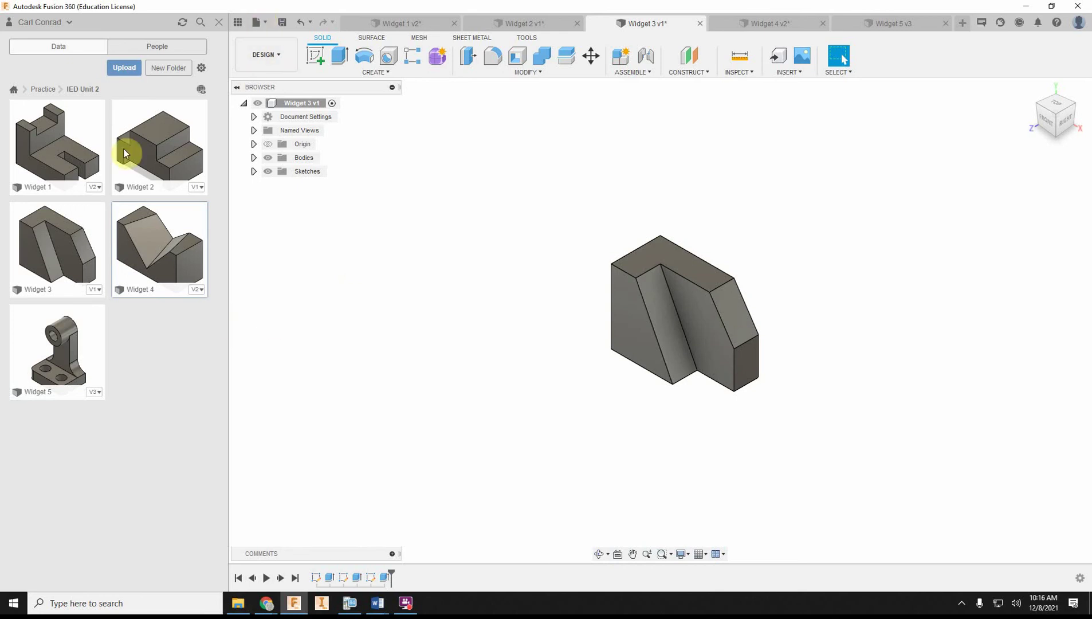
On Widget 4, roll the timeline back to a plain box, then forward to the V-notch sketches.
left_click(769, 26)
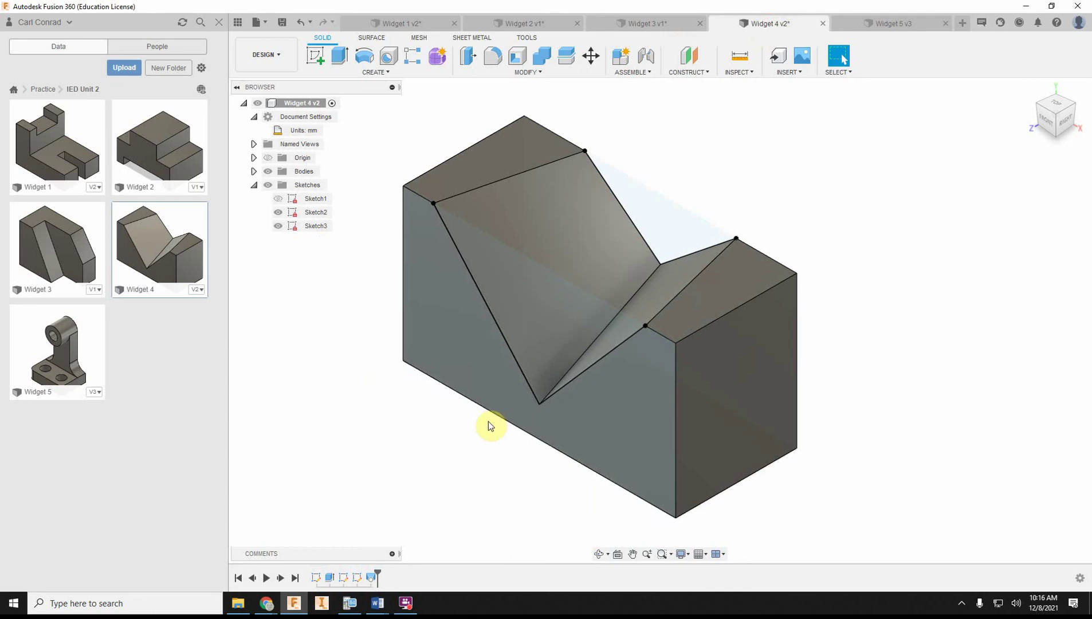
scroll(489, 425, "up", 1)
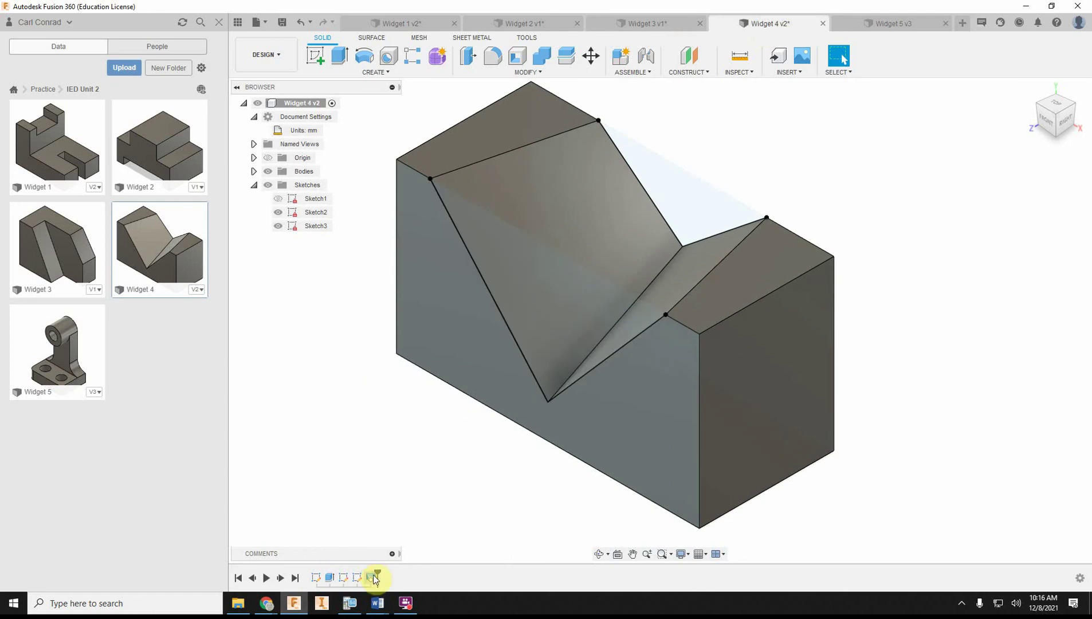
left_click_drag(376, 577, 336, 577)
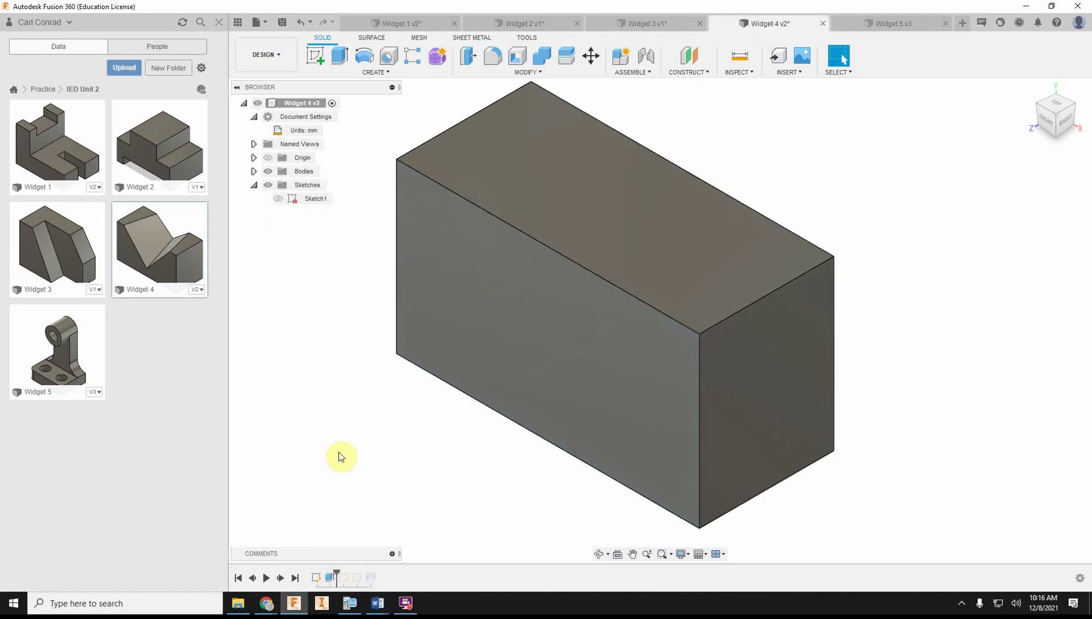
scroll(440, 476, "down", 1)
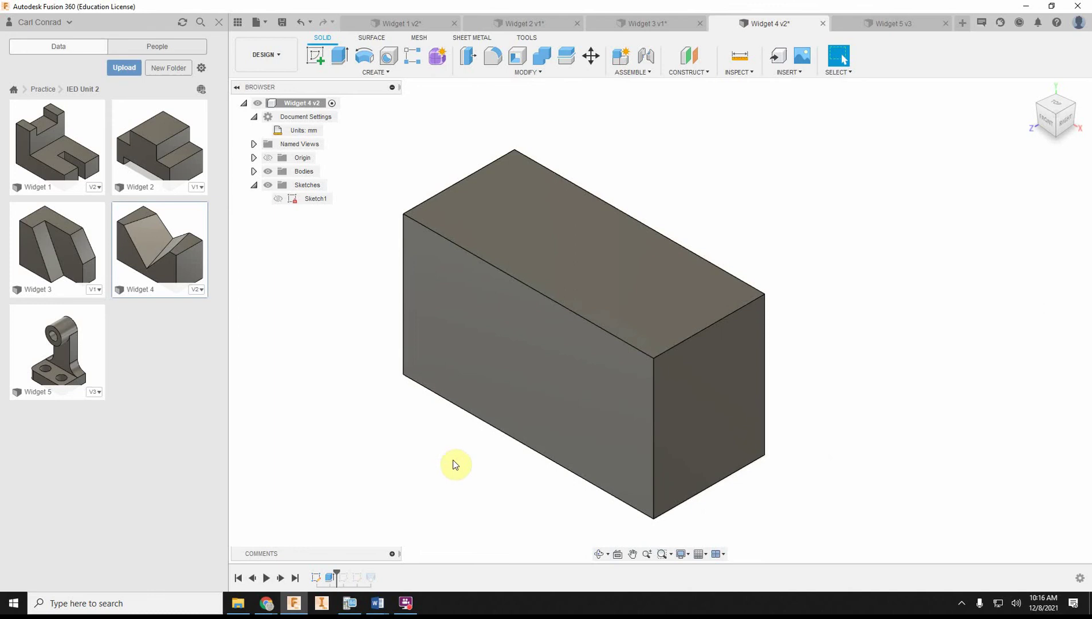
scroll(456, 465, "down", 1)
middle_click_drag(458, 471, 546, 442)
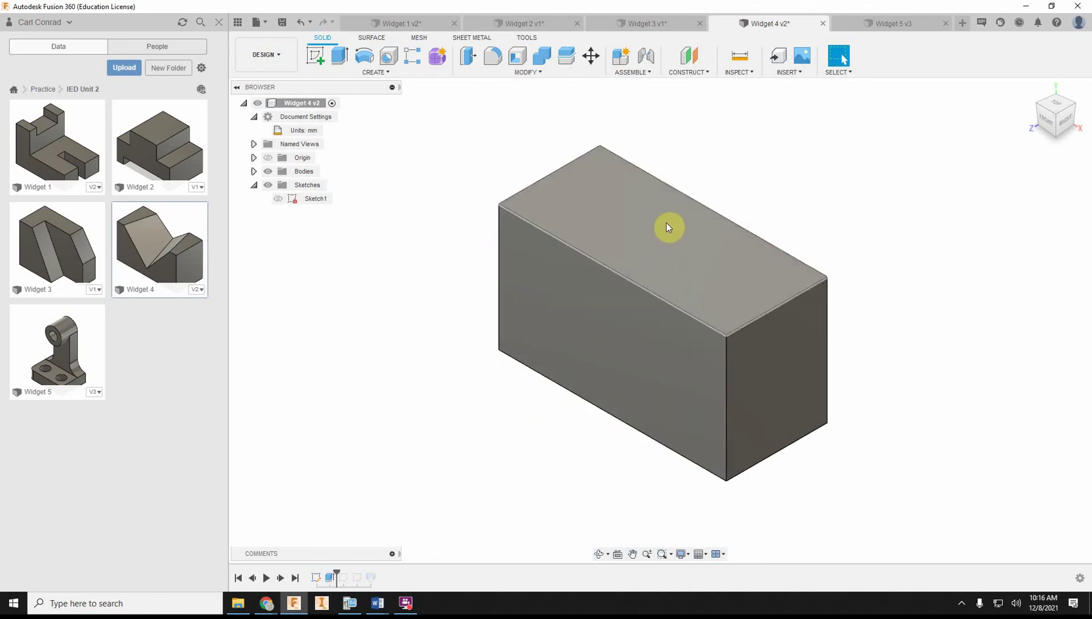
left_click_drag(336, 575, 360, 575)
Edit Sketch2 to review the front V-notch's 10.00 mm offsets and depth, then finish the sketch.
left_click(345, 578)
right_click(344, 578)
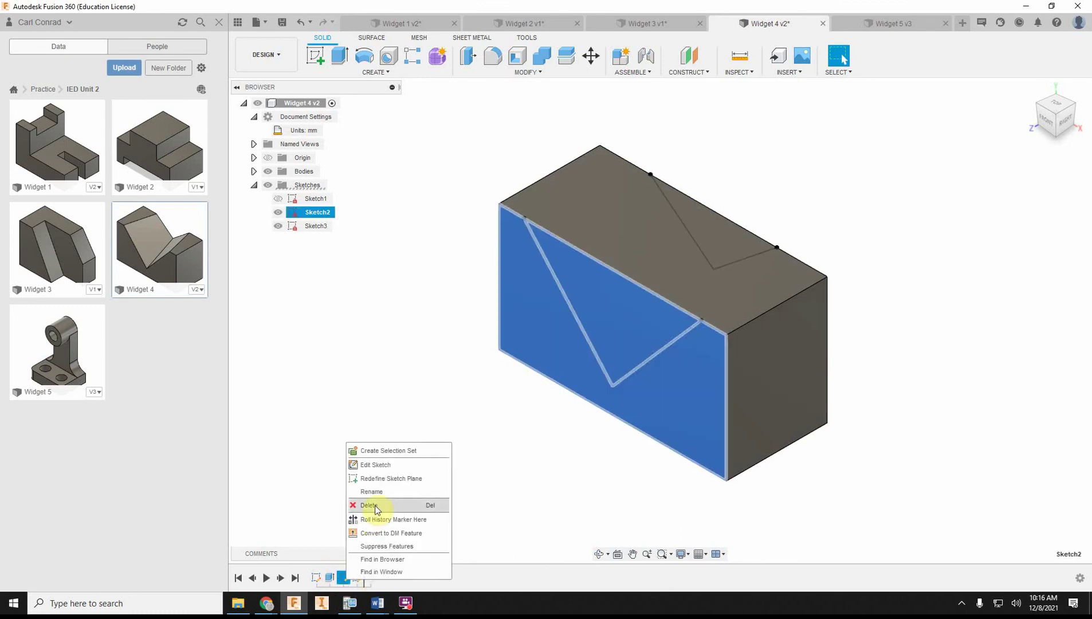
left_click(382, 466)
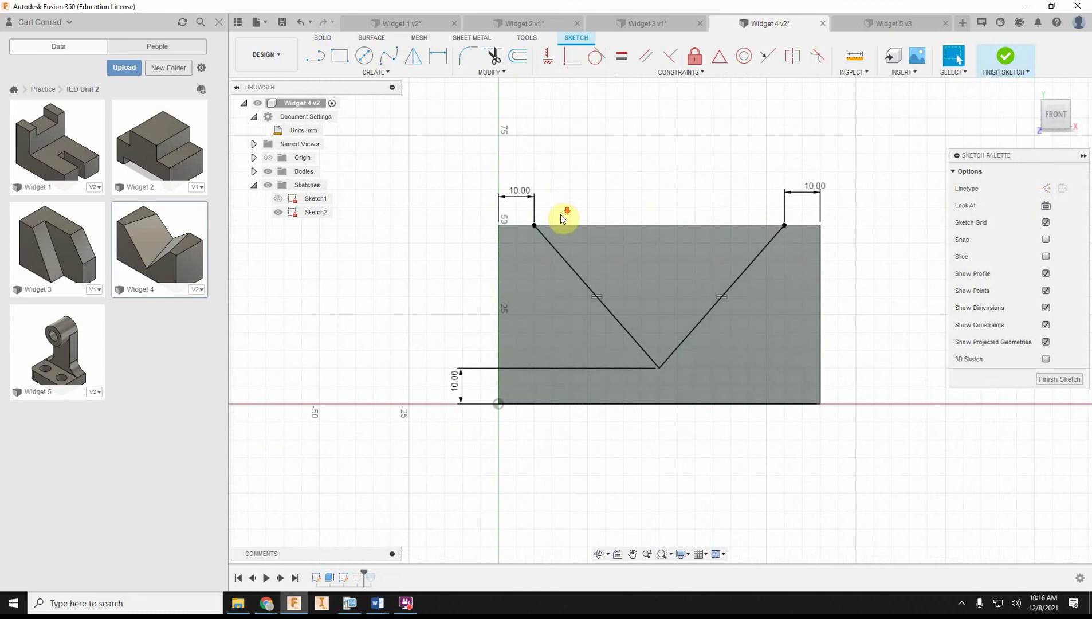
scroll(560, 214, "up", 2)
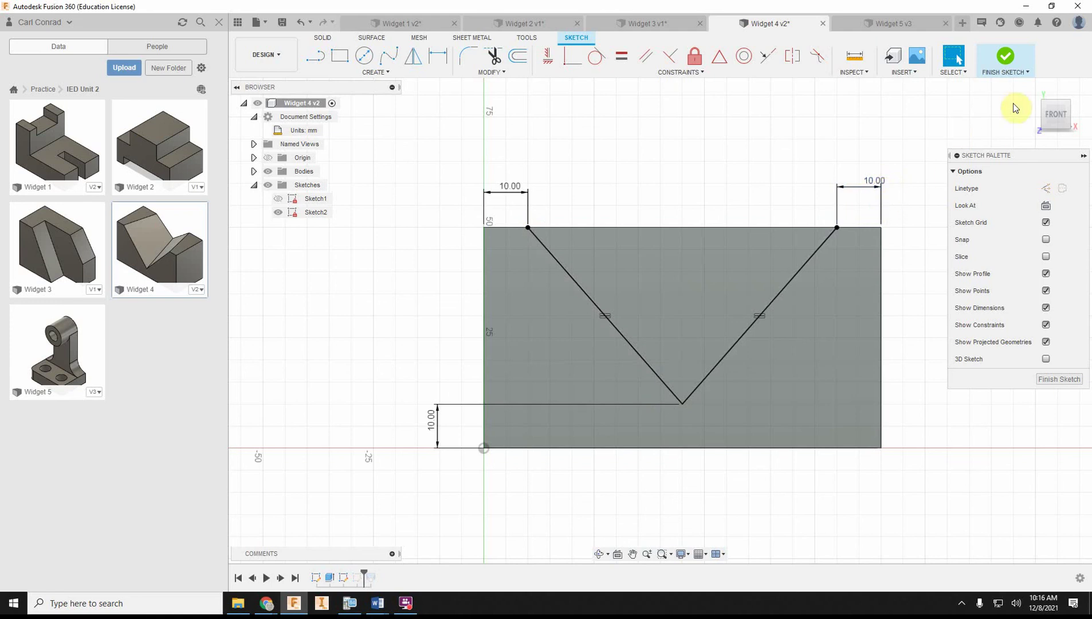
left_click(1018, 76)
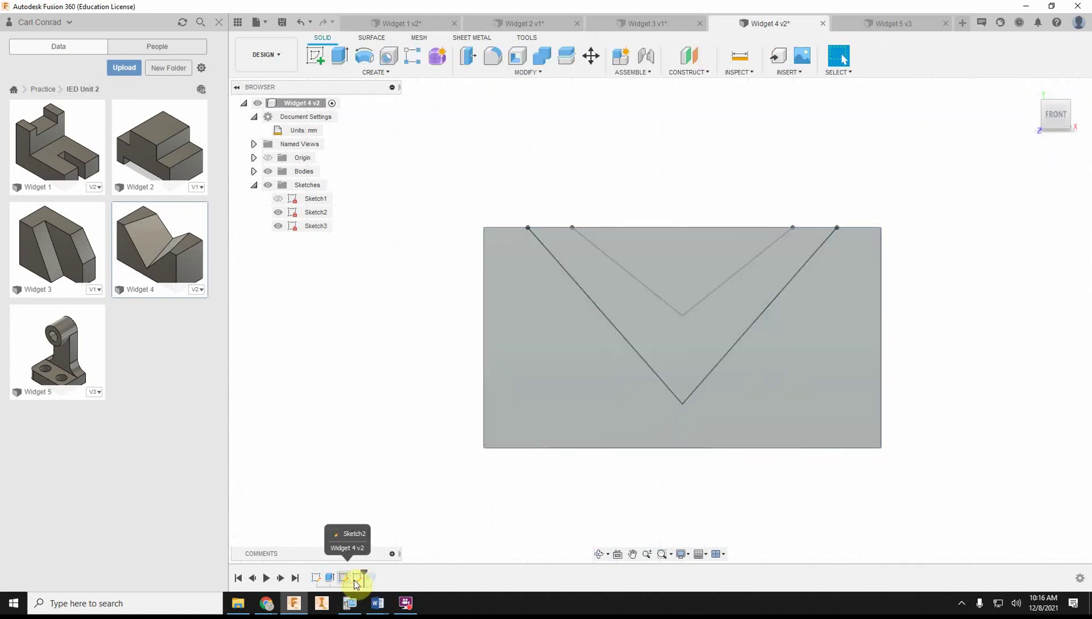
Edit Sketch3 to review the back V sketch from the back view, then finish it and return to isometric.
left_click(356, 579)
right_click(356, 579)
left_click(402, 464)
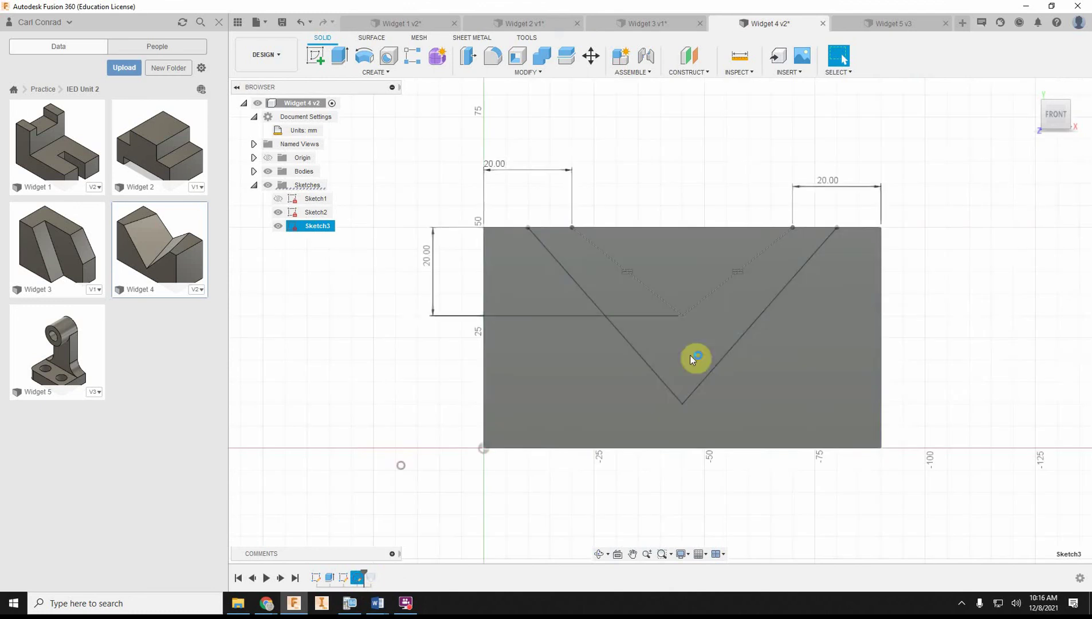
left_click(1073, 110)
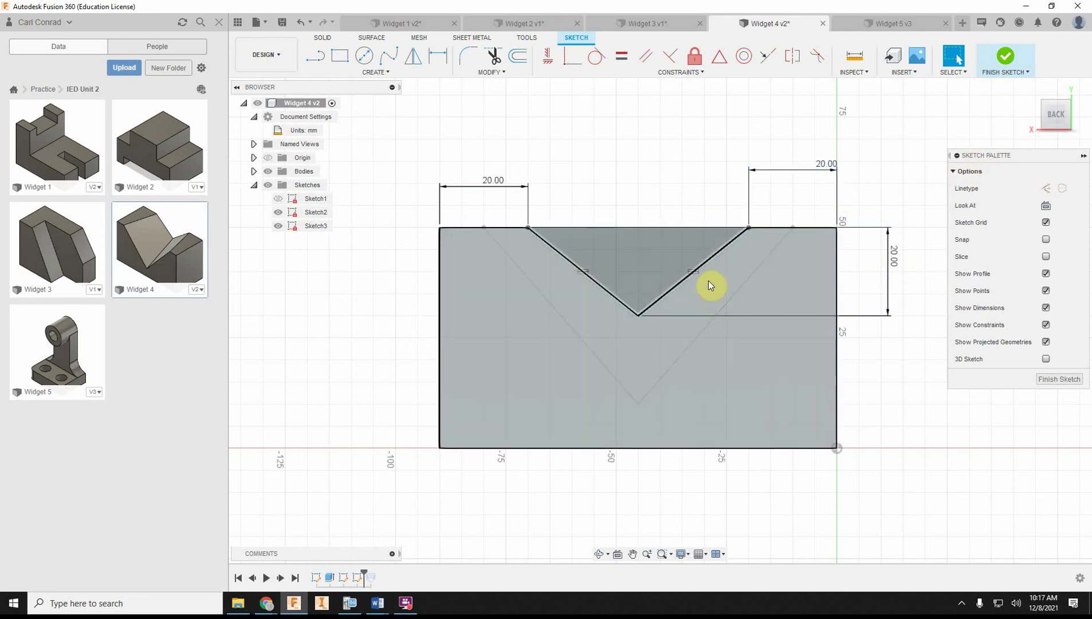
mouse_move(1031, 90)
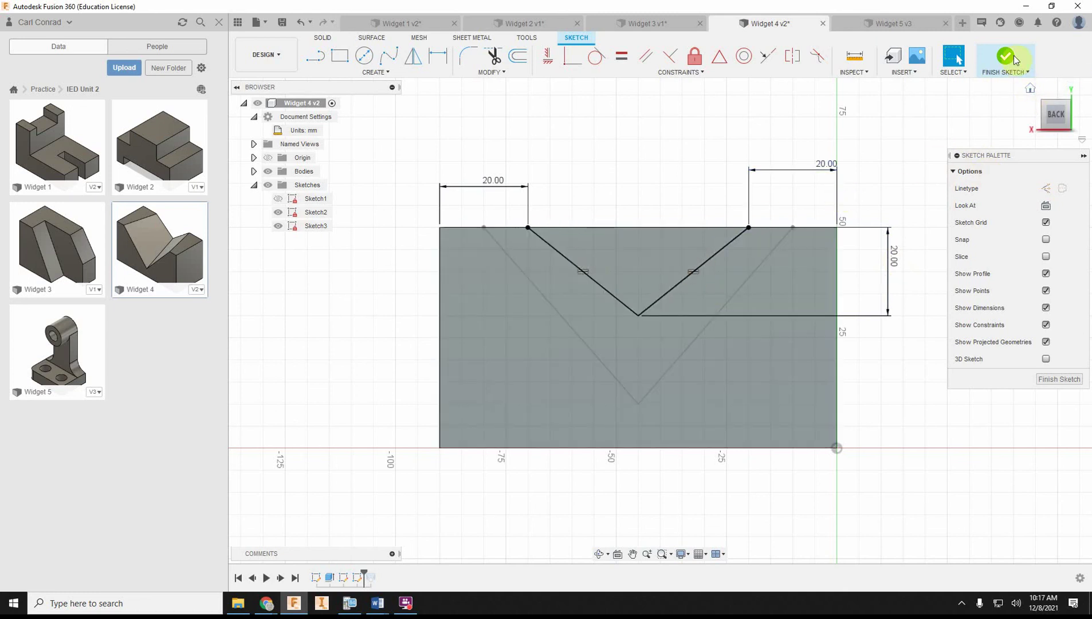
left_click(1005, 56)
left_click(1031, 89)
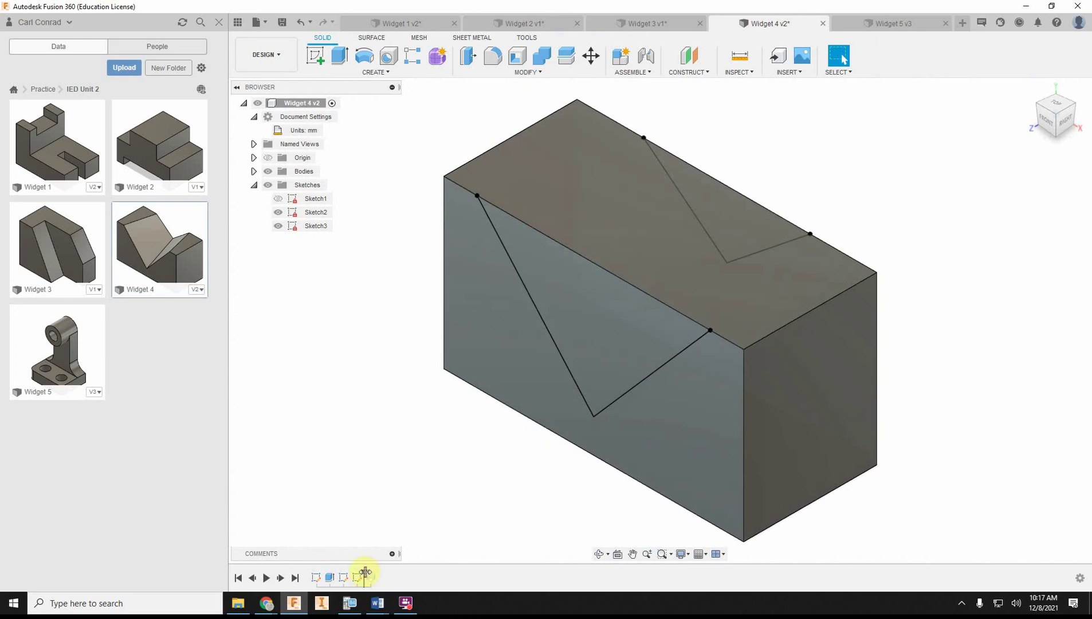
Advance the timeline to the loft cut, review and confirm its settings, then hide Sketch2 and Sketch3.
mouse_move(365, 573)
left_mouse_down()
mouse_move(382, 569)
mouse_move(375, 576)
left_mouse_up()
right_click(374, 577)
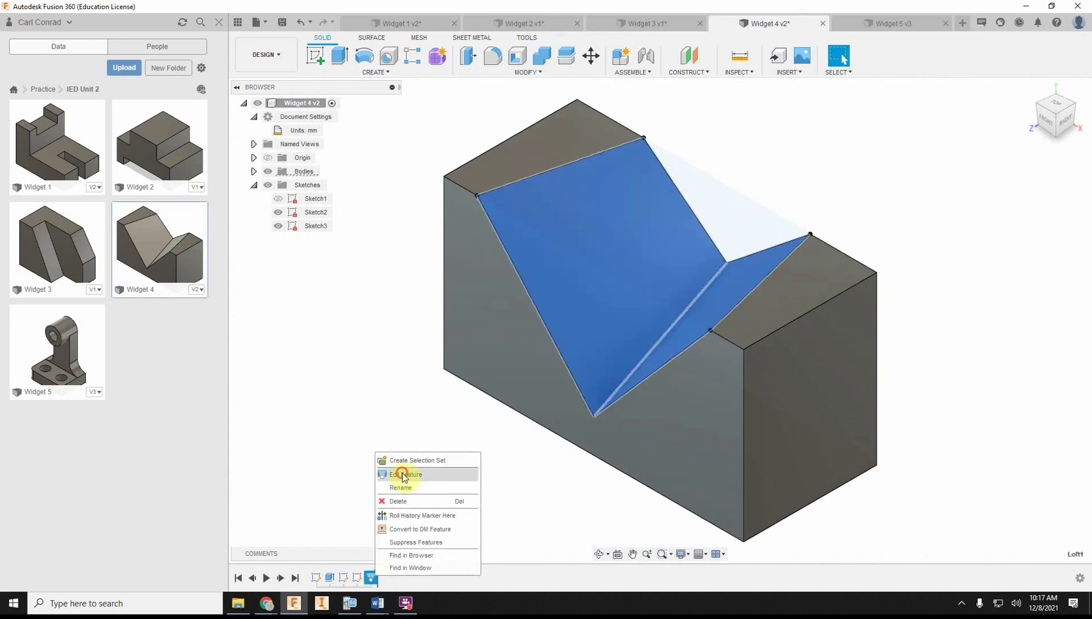
left_click(382, 459)
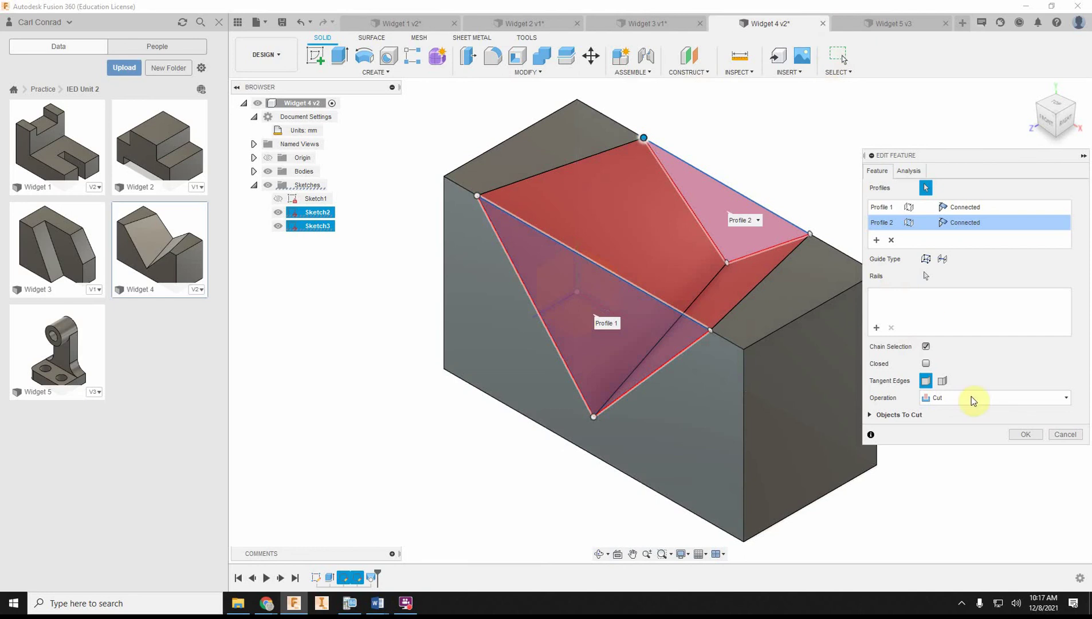
left_click(1025, 435)
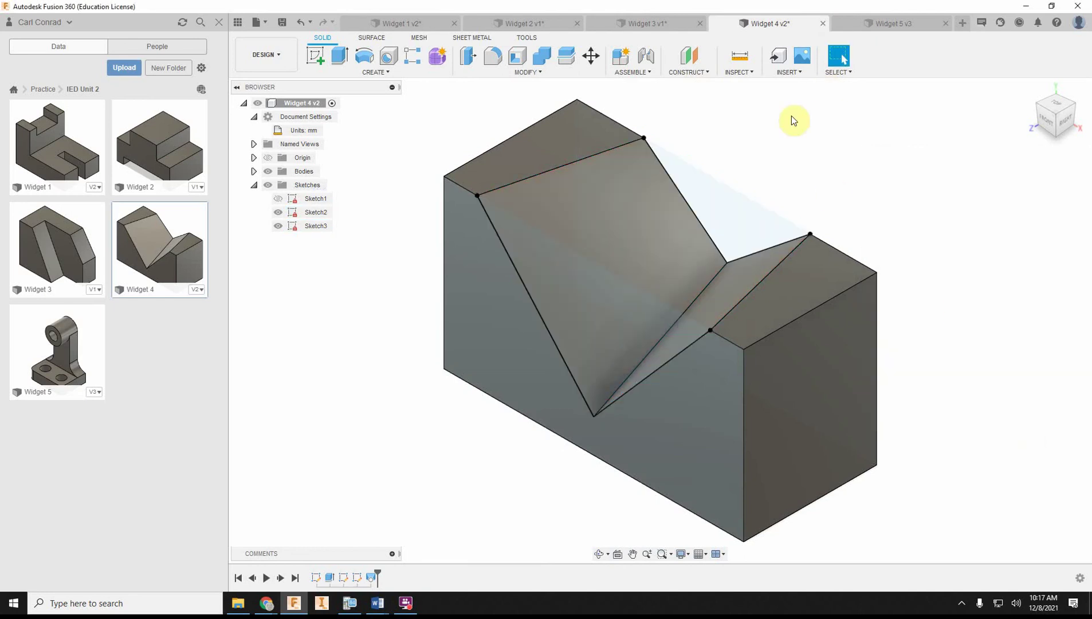
left_click(278, 212)
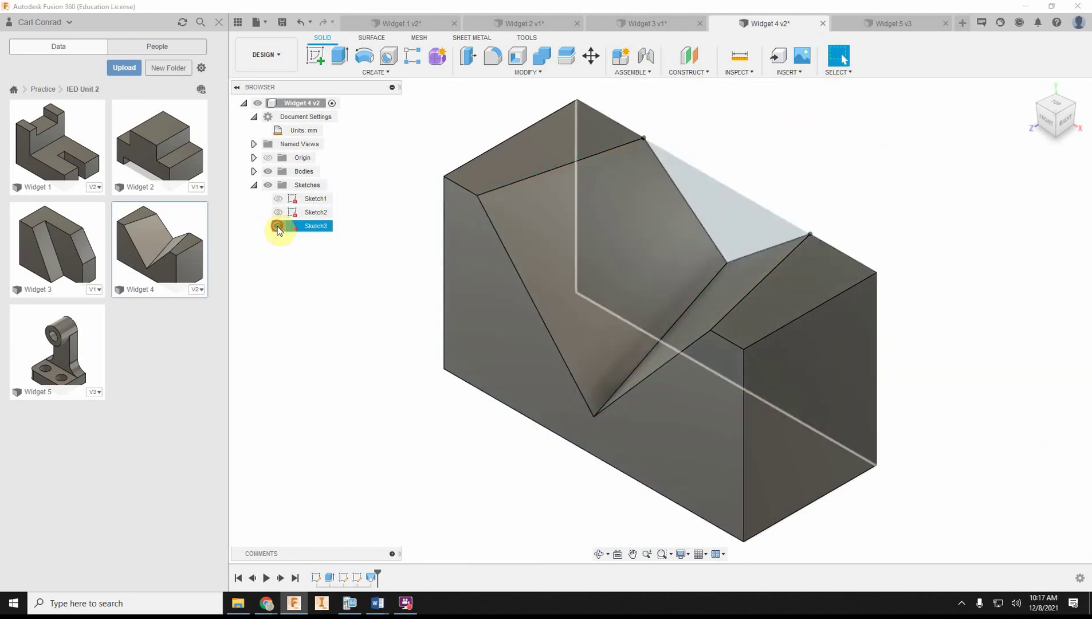
left_click(278, 225)
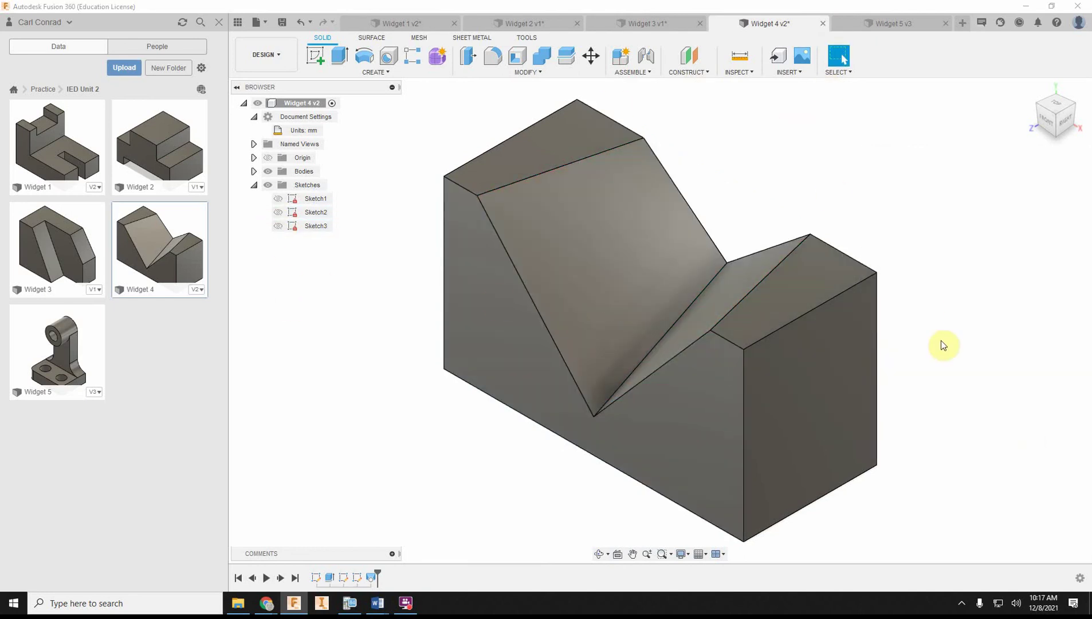
left_click(885, 23)
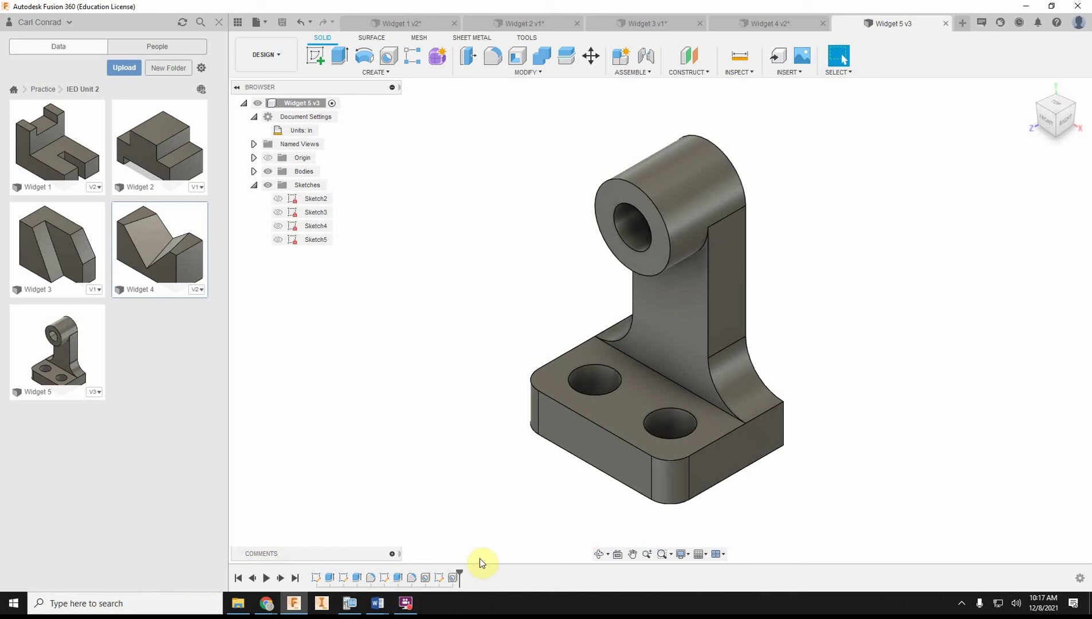
left_click_drag(459, 576, 335, 578)
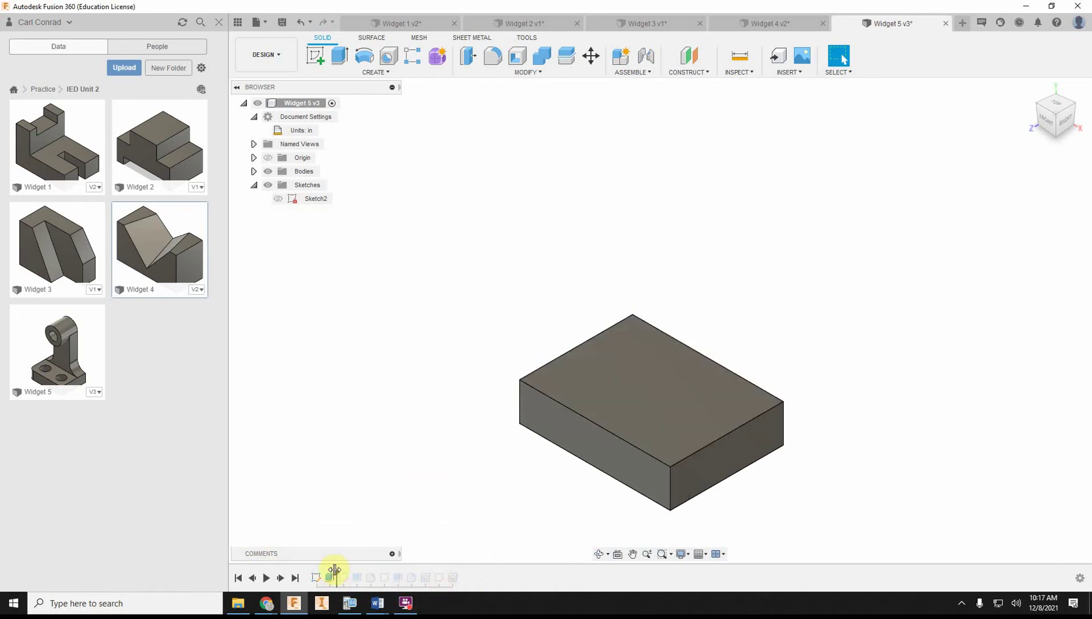
left_click_drag(335, 571, 364, 577)
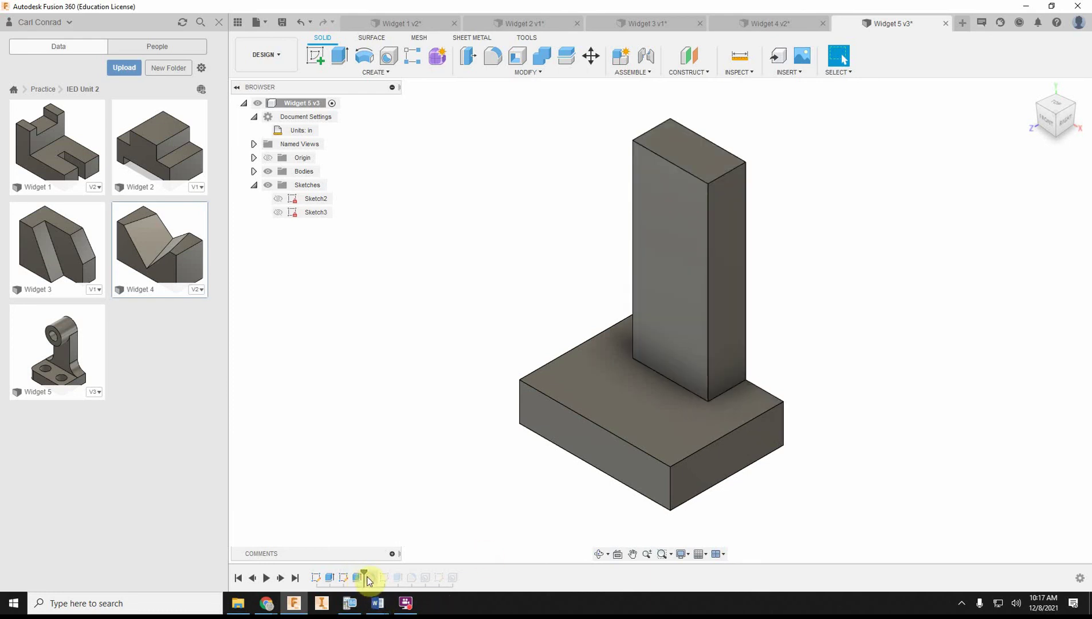
left_click_drag(363, 574, 378, 575)
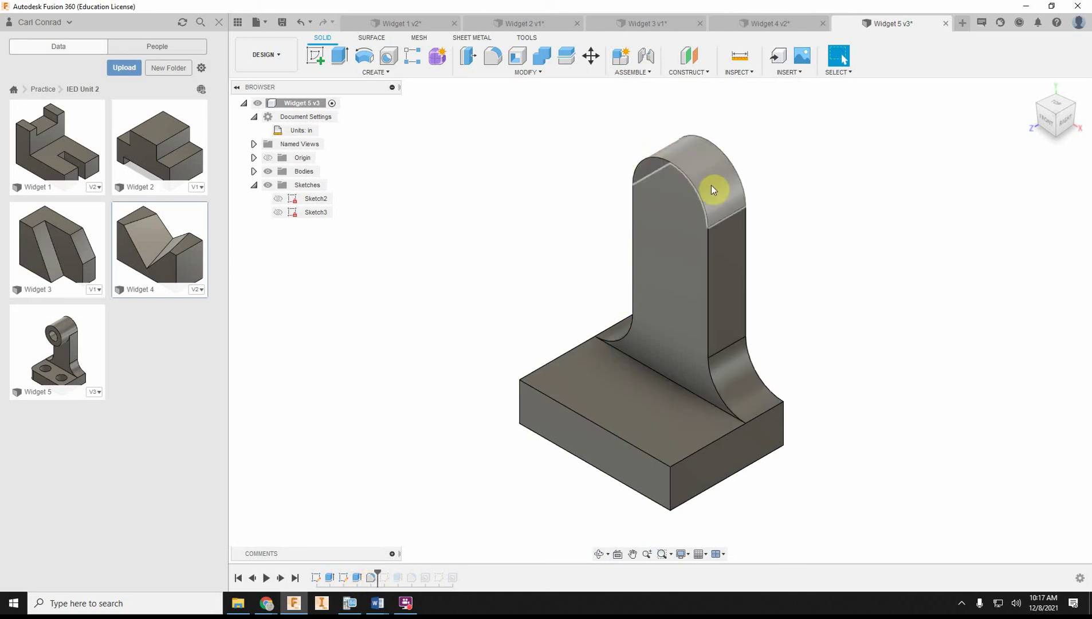
left_click_drag(379, 572, 405, 572)
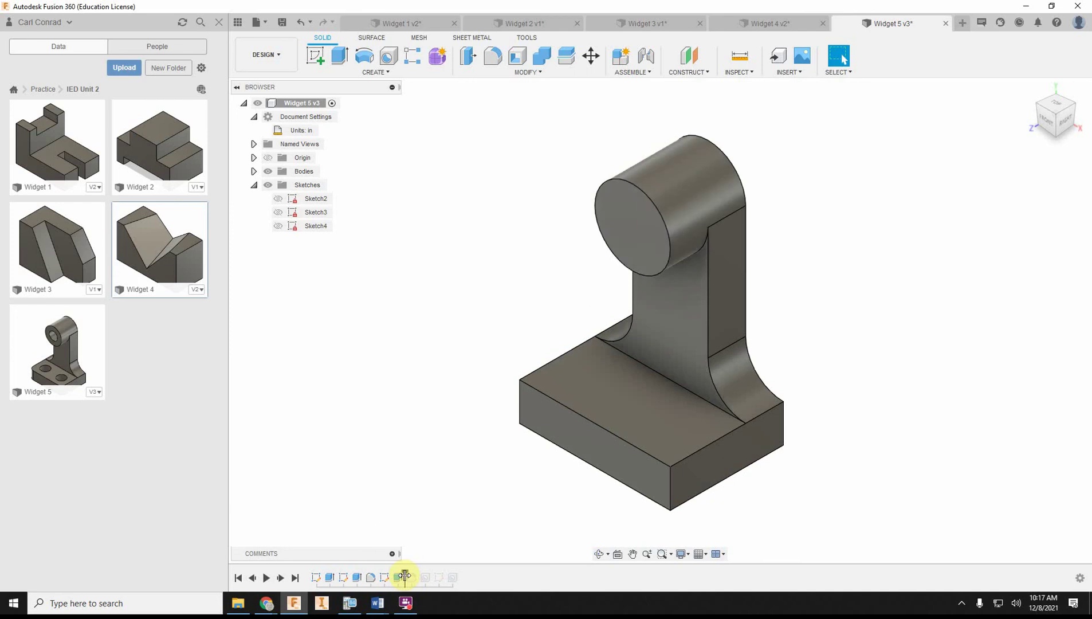
left_click_drag(404, 579, 417, 572)
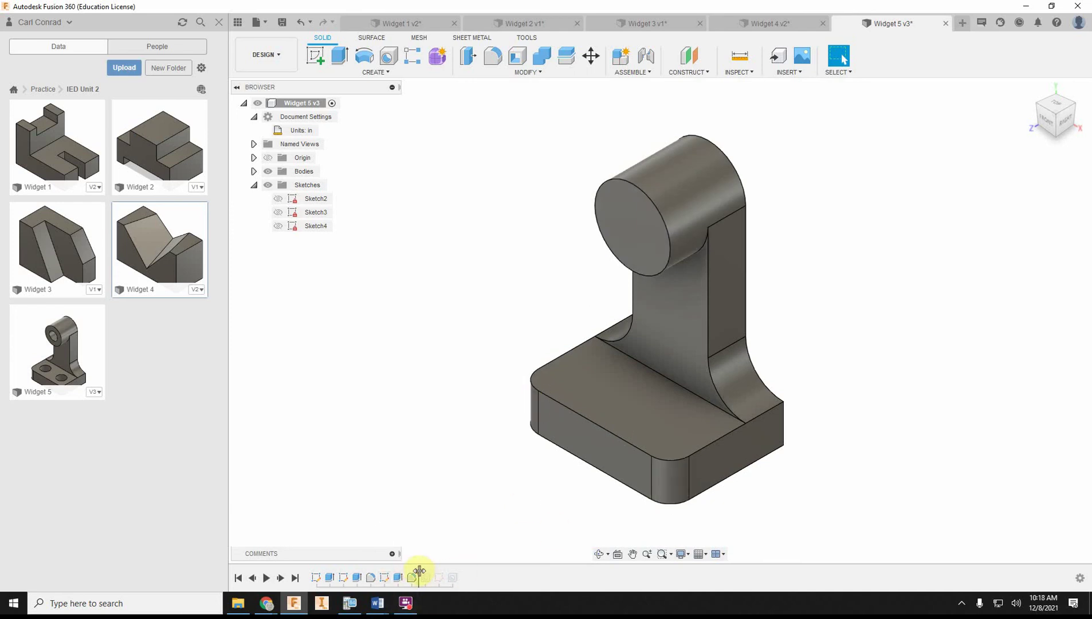
left_click_drag(419, 576, 433, 575)
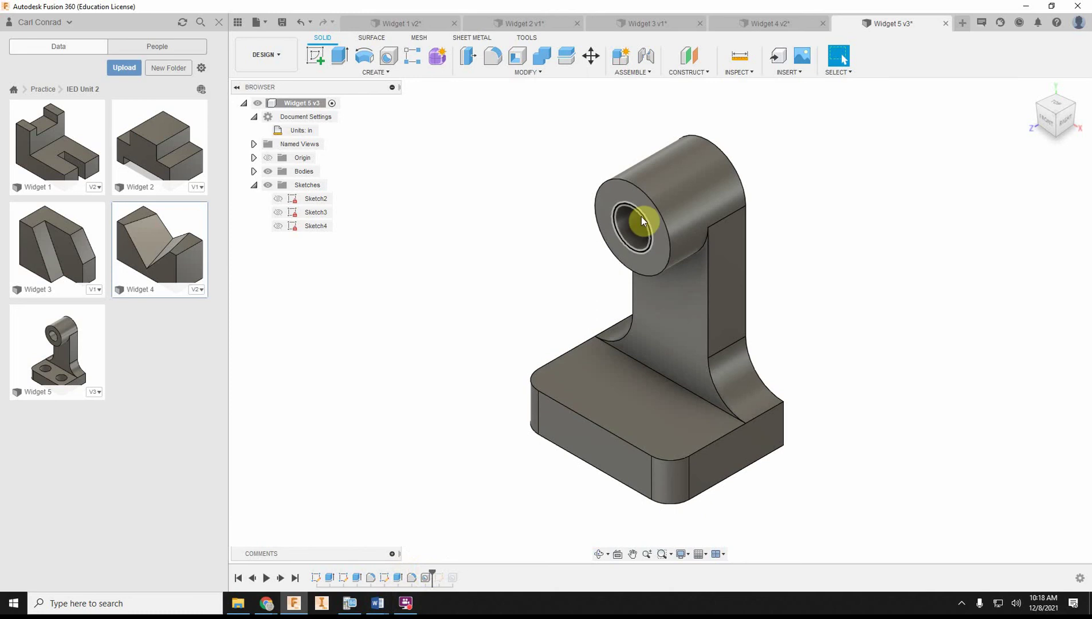
left_click_drag(433, 576, 447, 575)
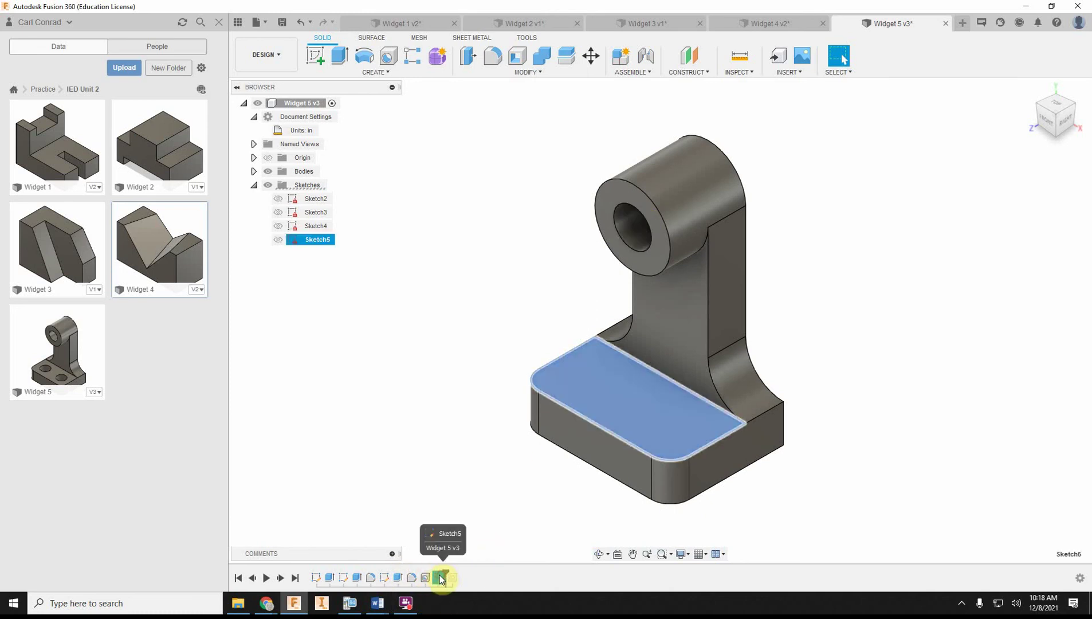
left_click(276, 239)
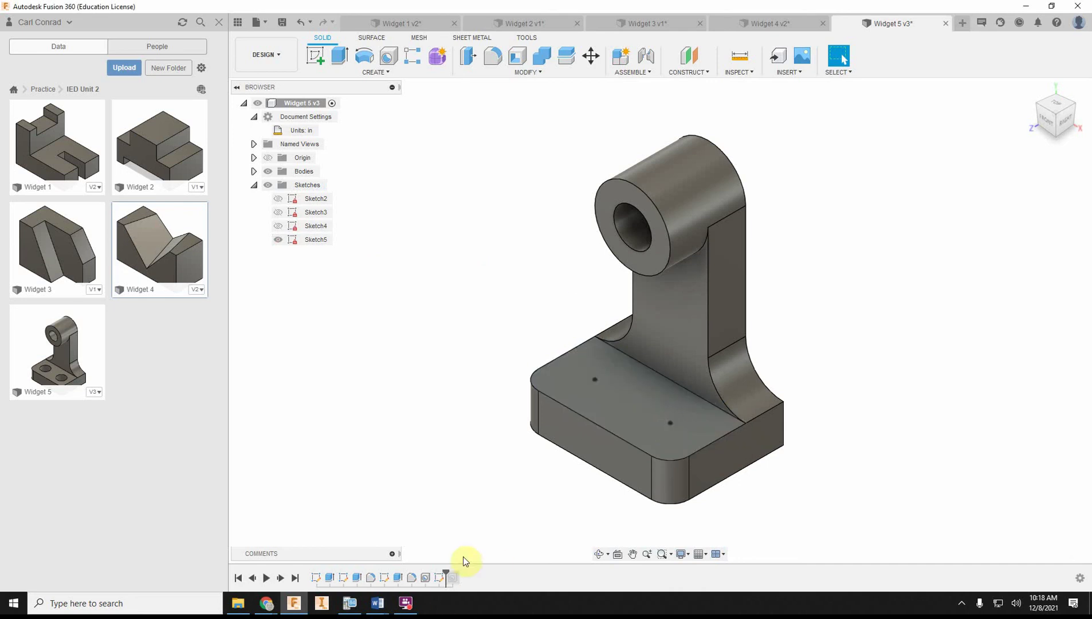
left_click(278, 240)
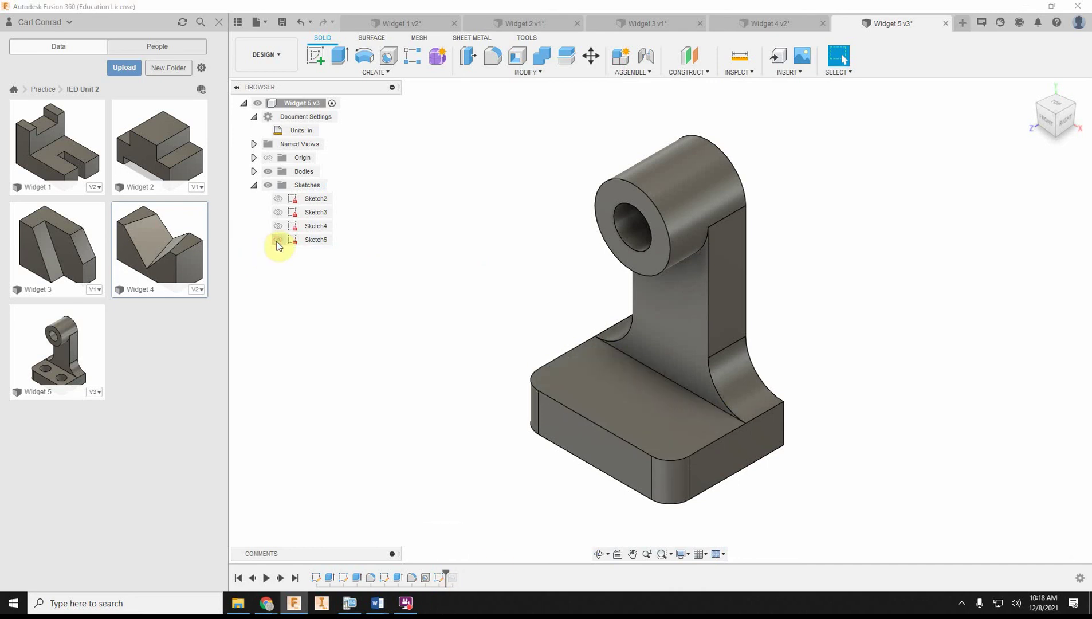
left_click_drag(453, 582, 459, 575)
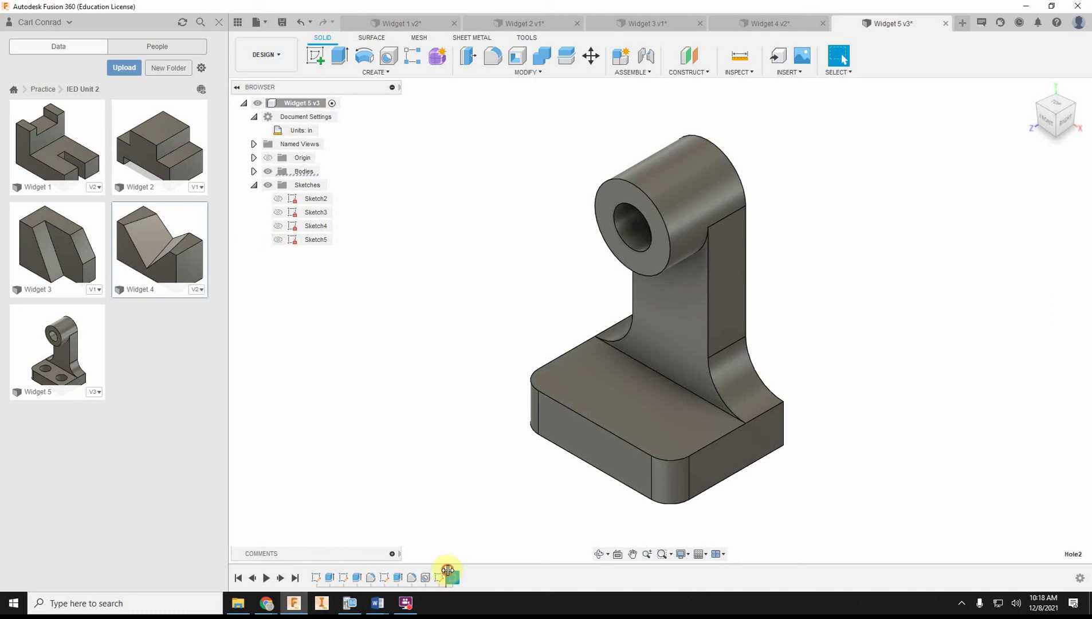